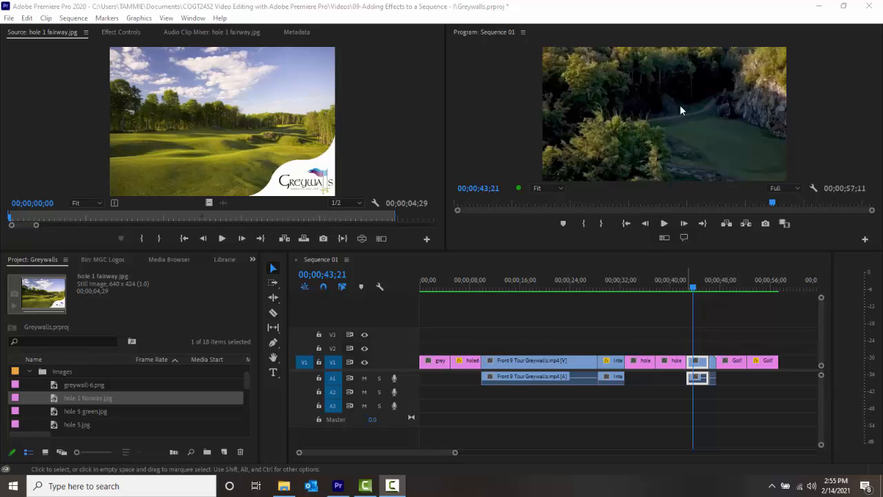
Find the Lighting Effects video effect and apply it to the Geology at Greywalls clip near 00;00;43;27 in the sequence
mouse_move(693, 287)
mouse_down()
mouse_move(703, 289)
mouse_move(691, 292)
mouse_move(702, 296)
mouse_move(696, 305)
mouse_up()
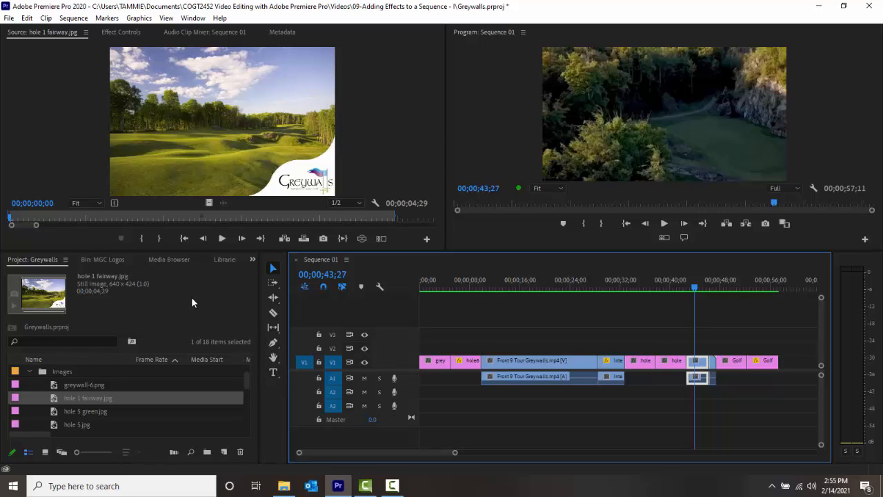
click(253, 260)
click(258, 334)
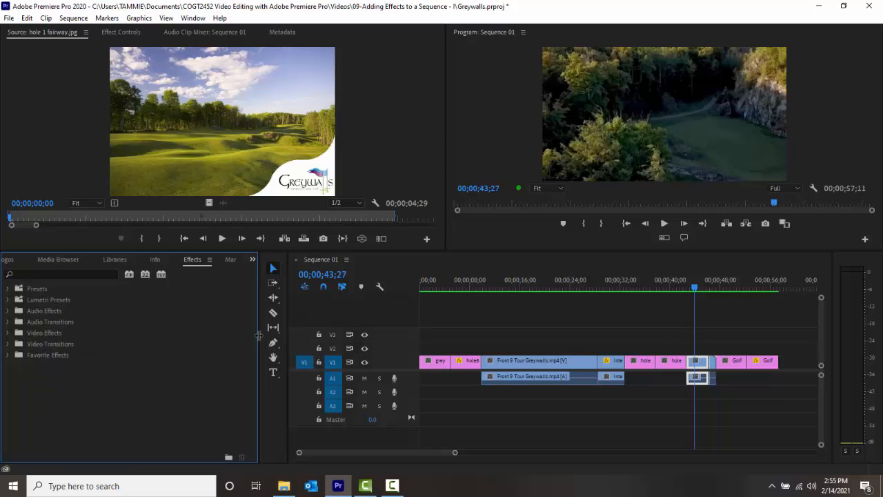
click(19, 274)
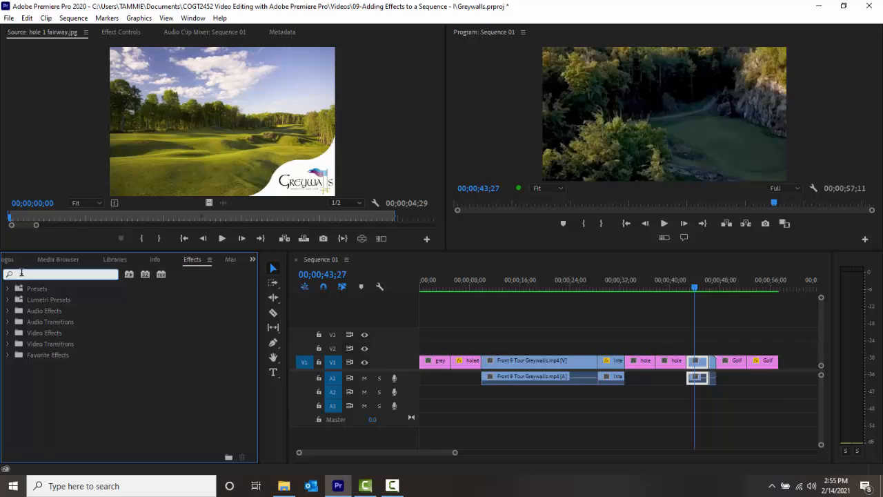
text(lightin)
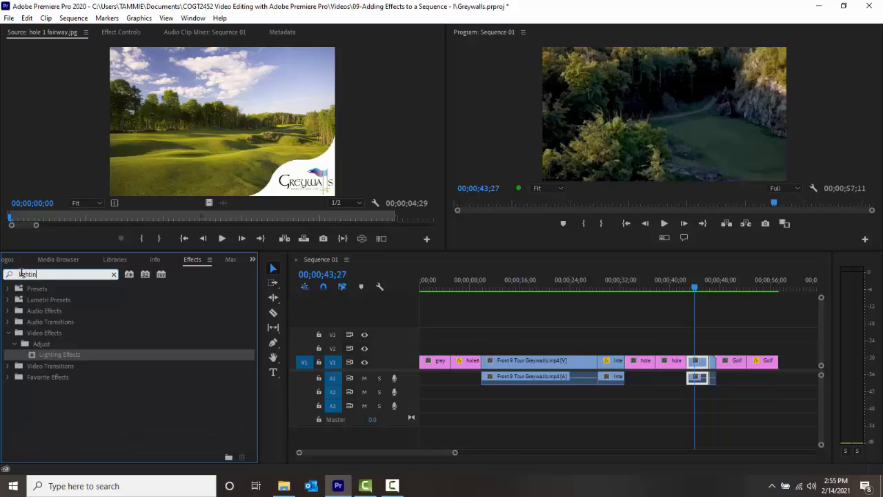
text(g)
drag(57, 354, 699, 363)
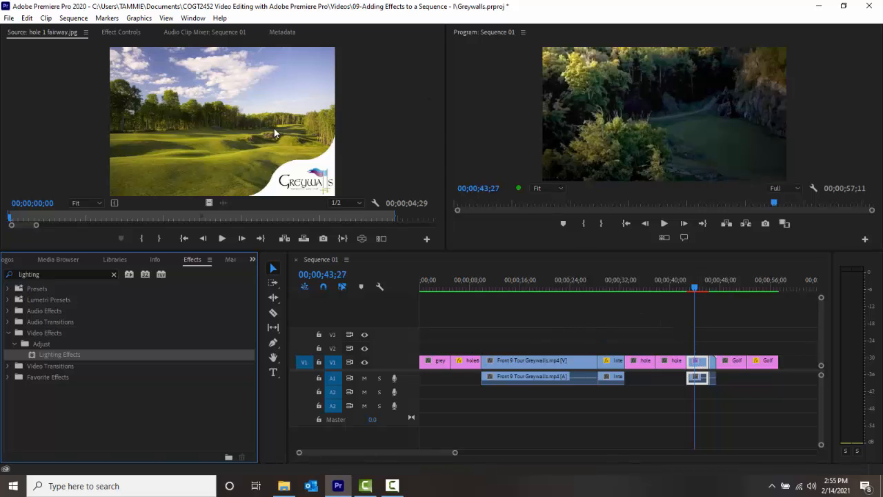
Set the light type of Light 1 in the clip's Lighting Effects to Directional
click(119, 33)
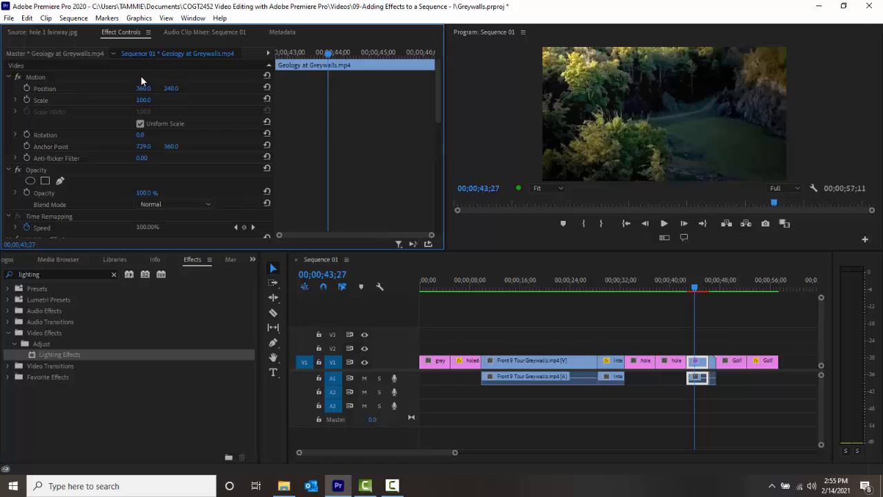
scroll(119, 126, down, 1)
scroll(119, 130, down, 4)
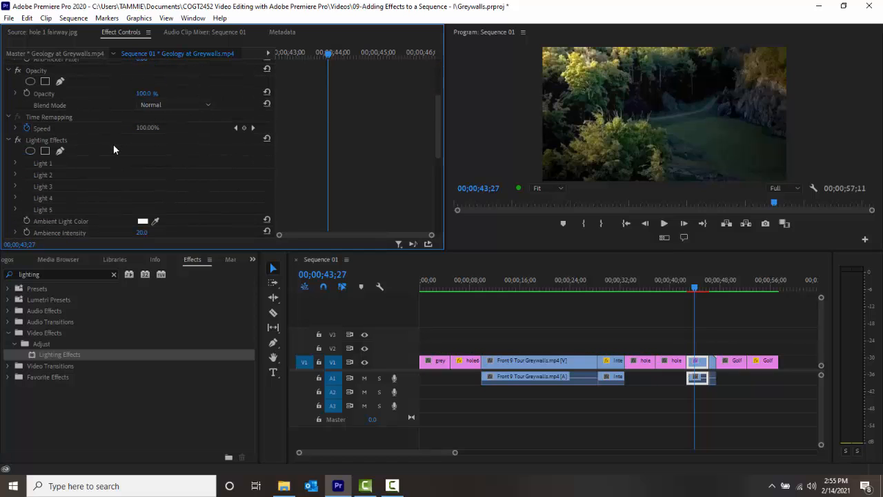
click(14, 164)
scroll(123, 166, down, 3)
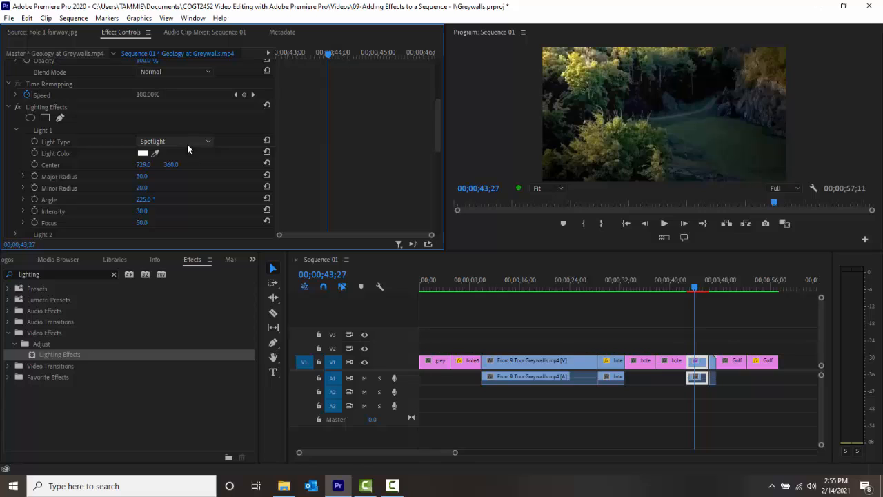
click(208, 141)
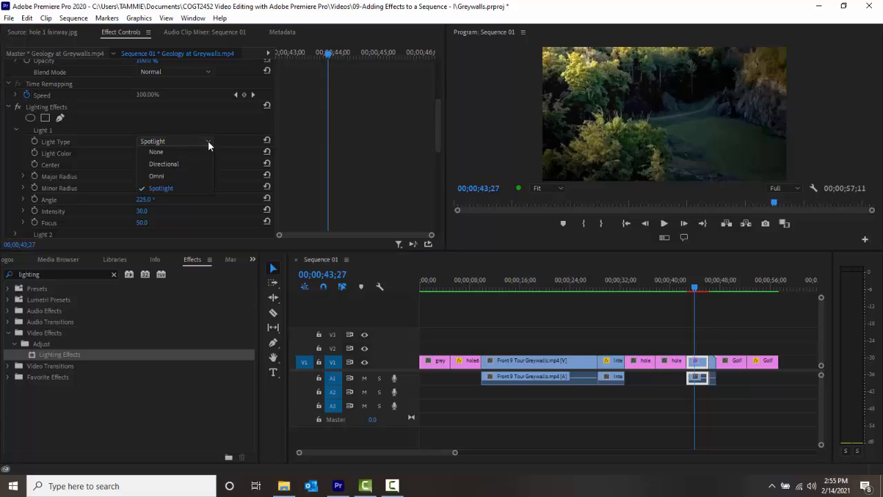
click(174, 164)
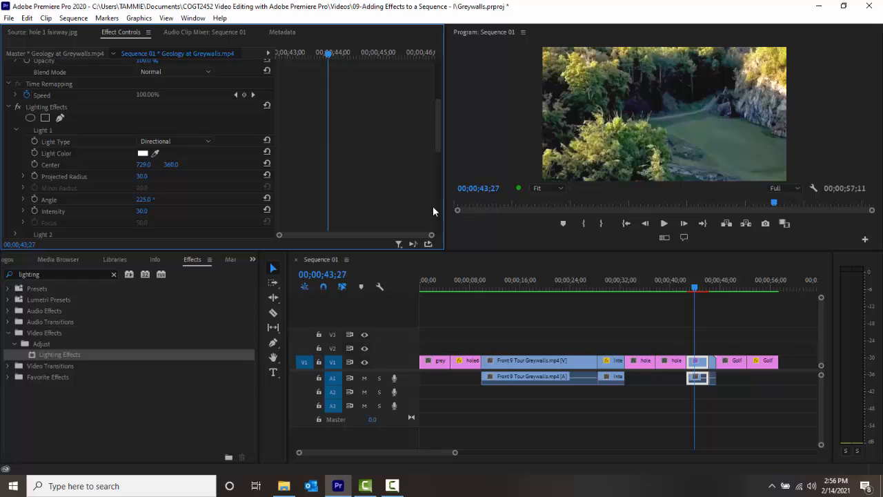
Change Light 1's color to a warm yellow, about E8D65A
click(143, 155)
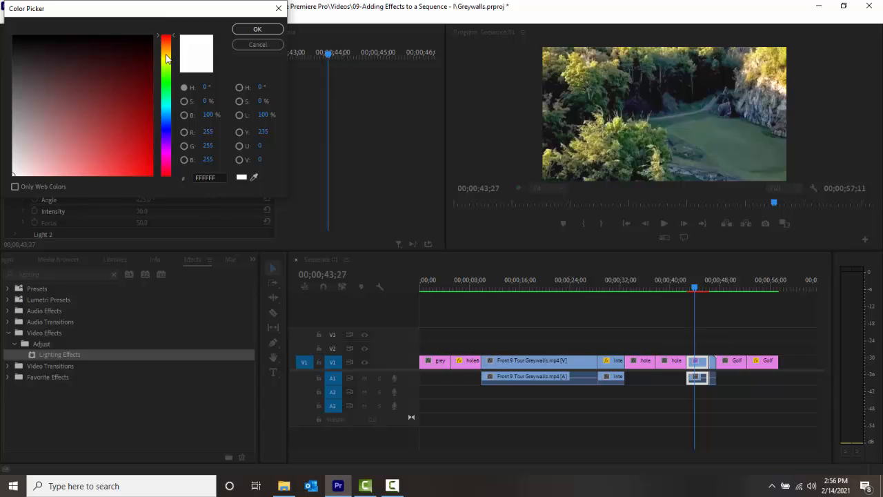
click(170, 52)
click(109, 142)
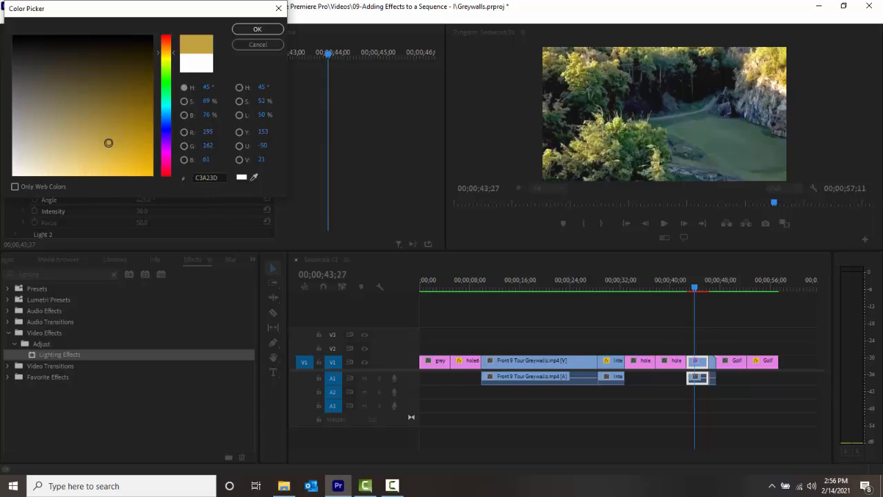
click(108, 154)
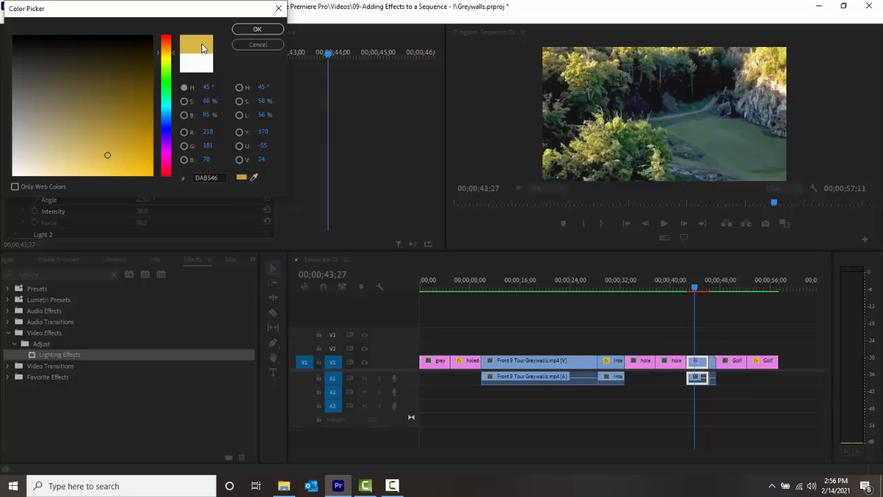
click(165, 121)
click(166, 105)
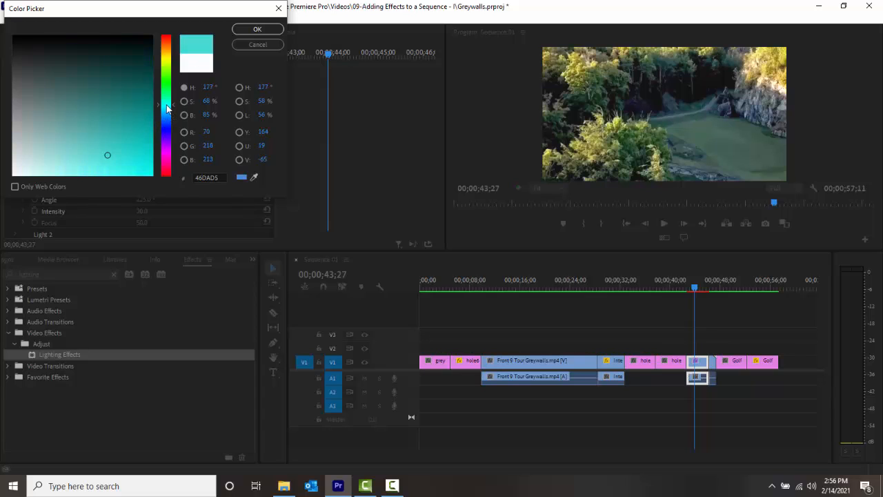
click(89, 139)
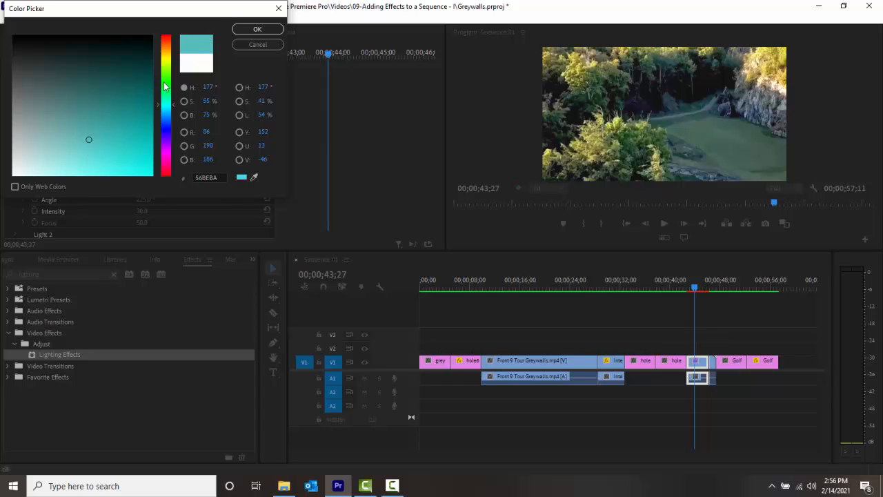
click(165, 59)
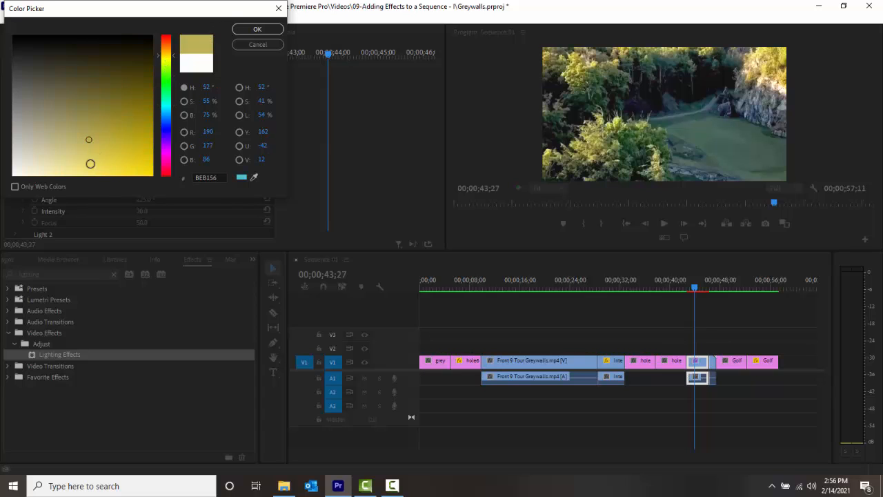
click(89, 154)
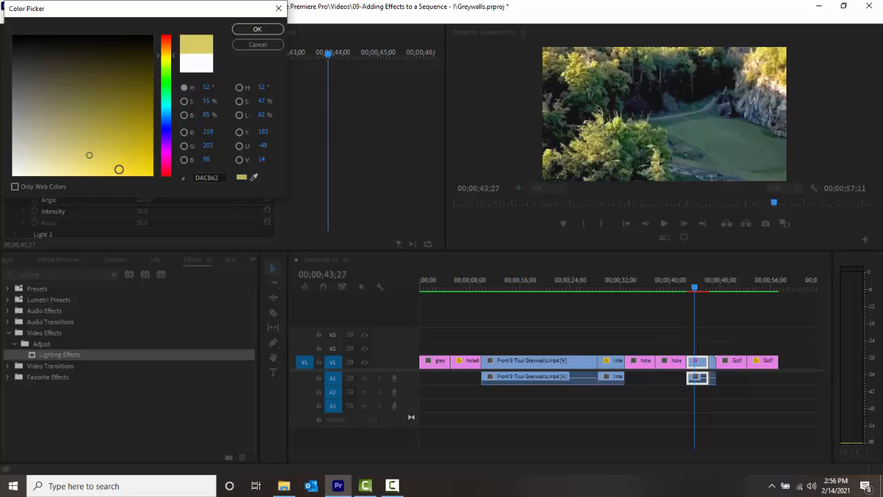
click(98, 163)
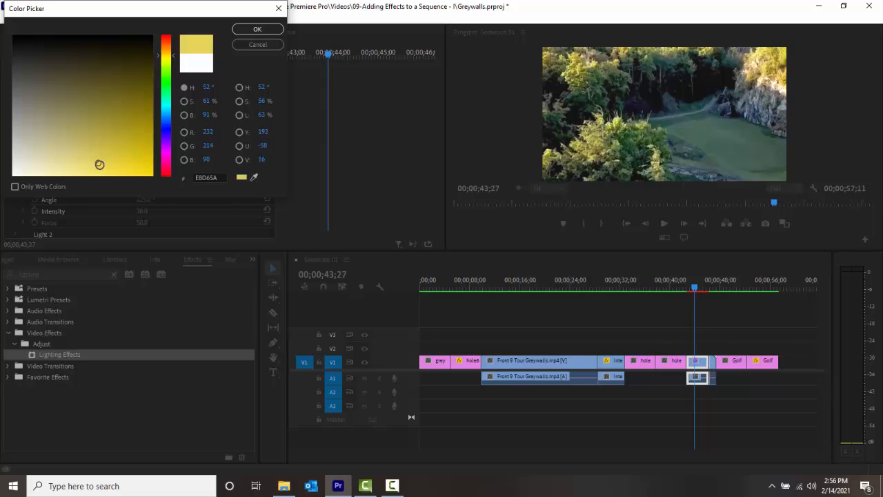
click(255, 31)
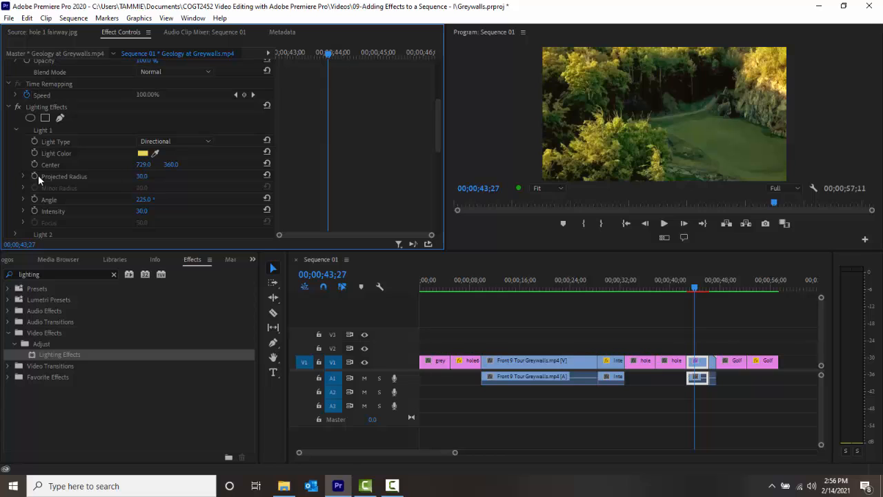
Move Light 1's center onto the lower part of the green, at about 1064.7, 523.0
click(52, 164)
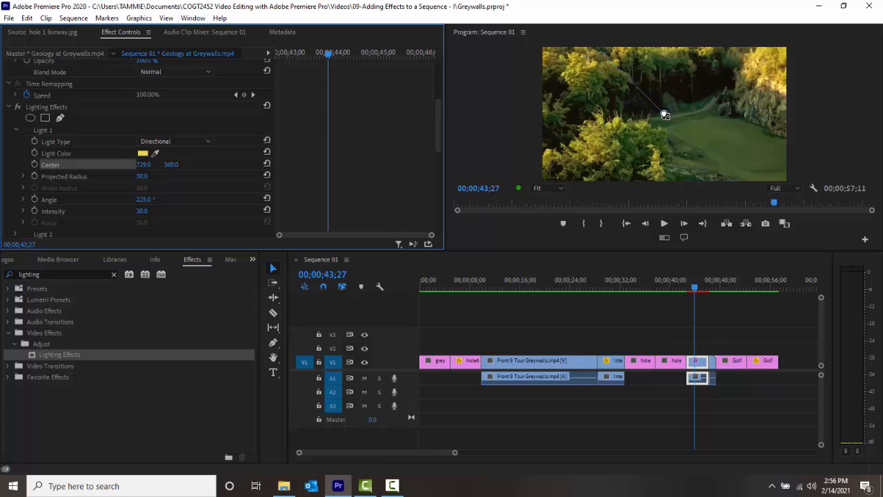
drag(665, 116, 757, 162)
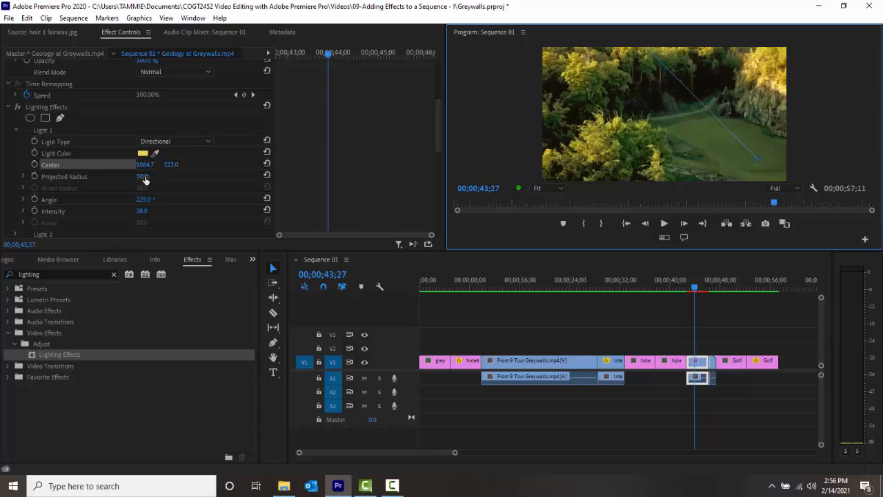
click(75, 176)
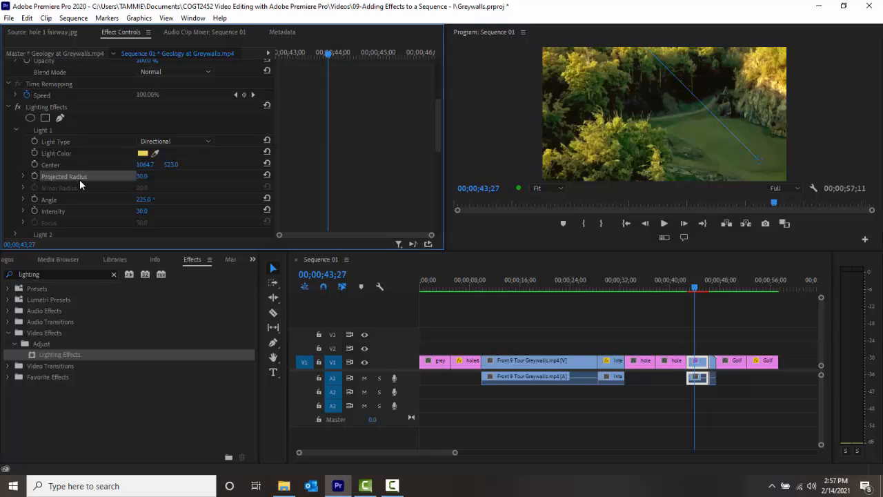
Try an intensity of 50 for Light 1
click(142, 200)
key(Return)
text(50)
key(Return)
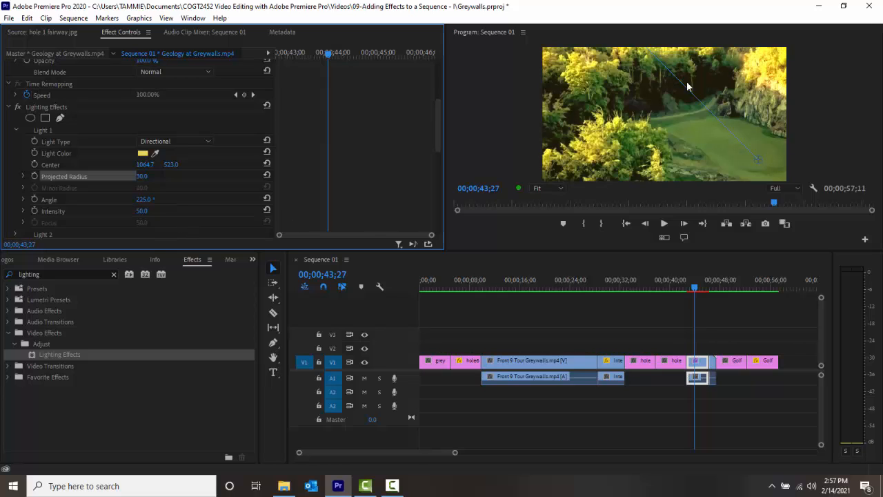
Set Light 1's intensity to 40
click(141, 212)
text(40)
key(Return)
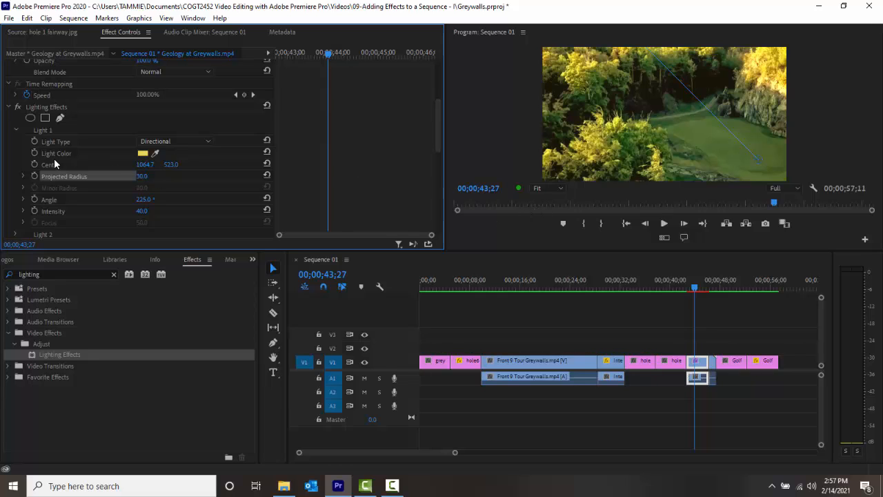
Add a second light to the effect by setting Light 2's type to Spotlight
scroll(202, 141, down, 2)
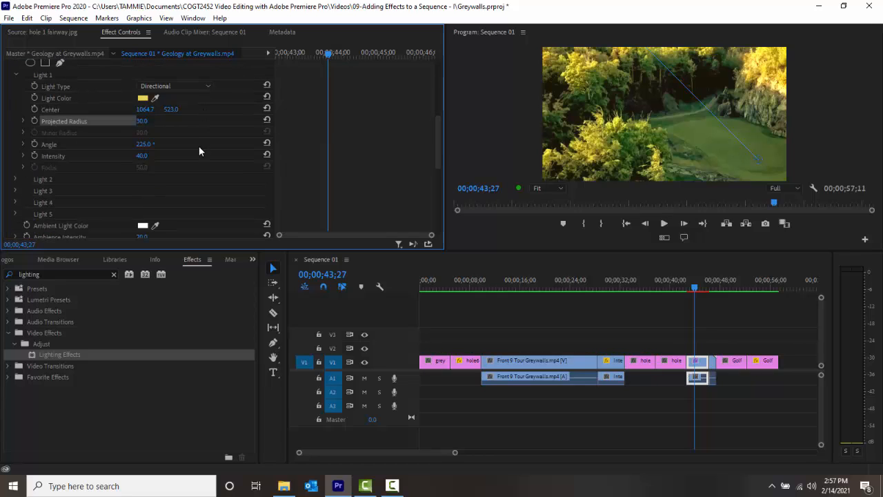
click(16, 179)
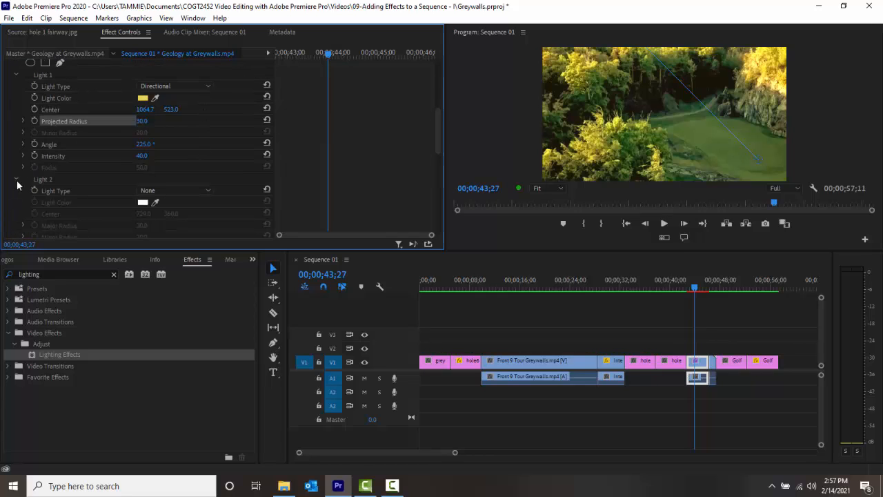
click(207, 190)
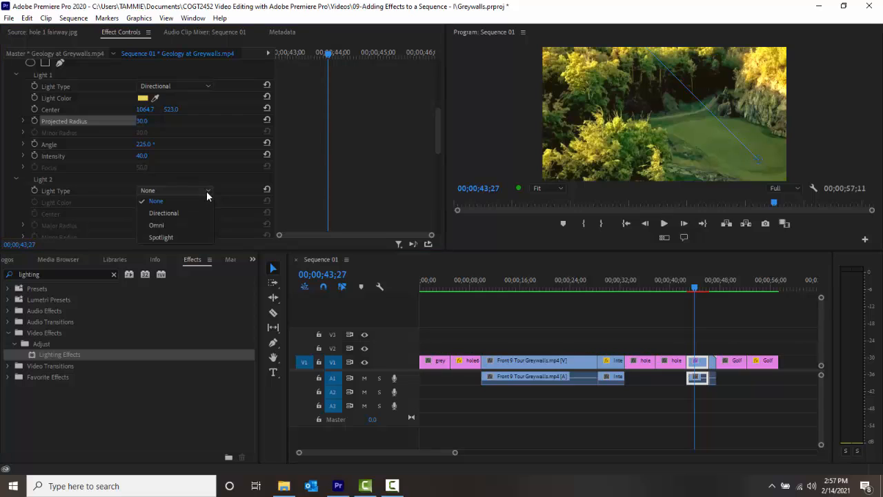
click(162, 234)
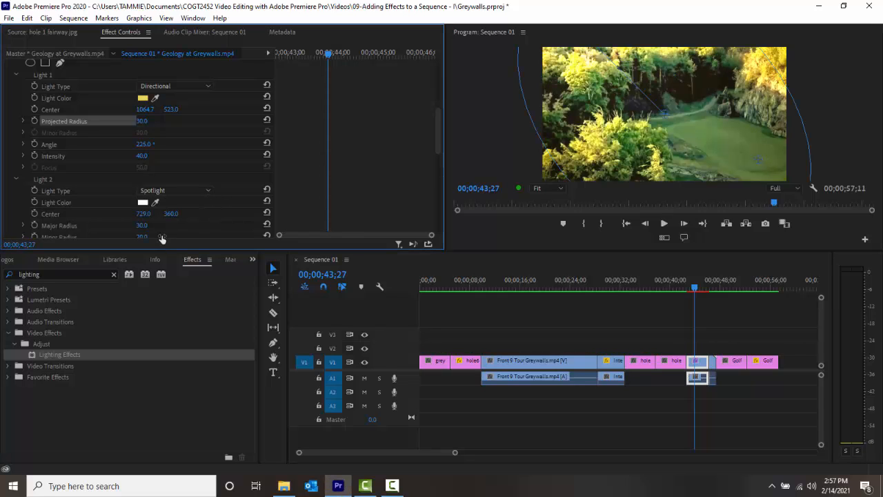
Move Light 2's center onto the middle of the green, at about 914.6, 434.1
scroll(178, 212, down, 3)
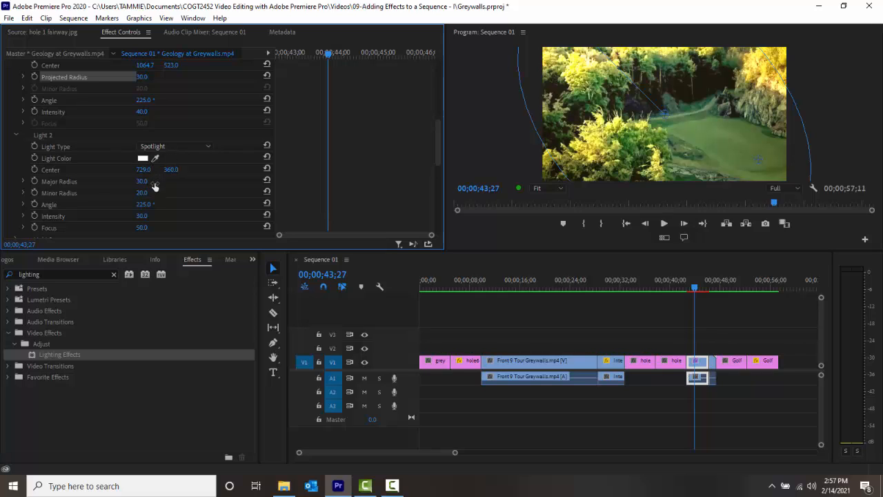
click(63, 170)
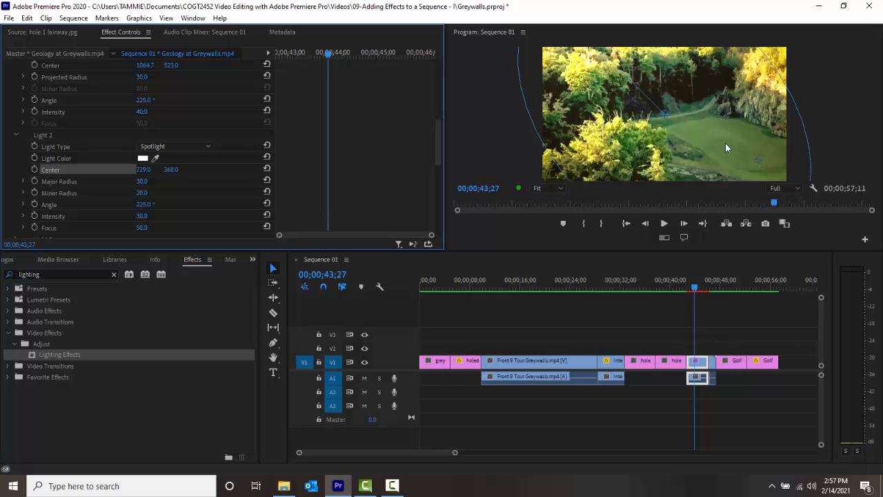
drag(667, 112, 717, 135)
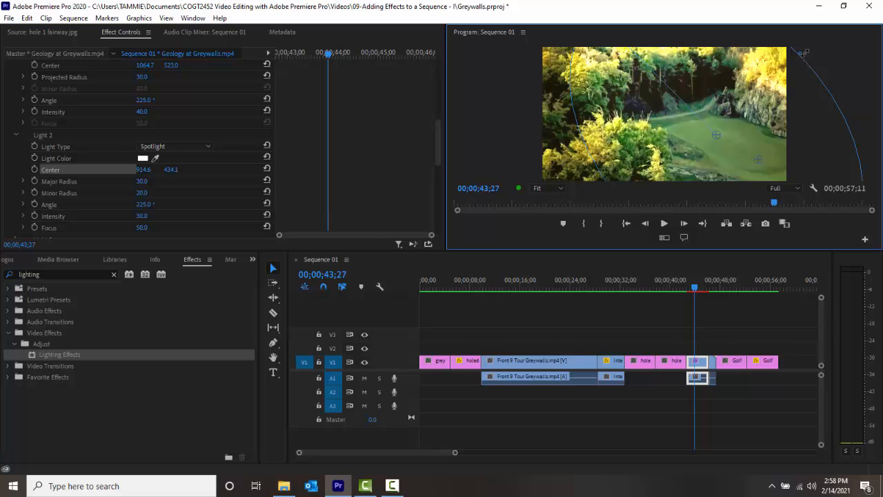
Narrow the Light 2 spotlight to a minor radius of about 7.8 and set its major radius to 15
drag(797, 53, 747, 99)
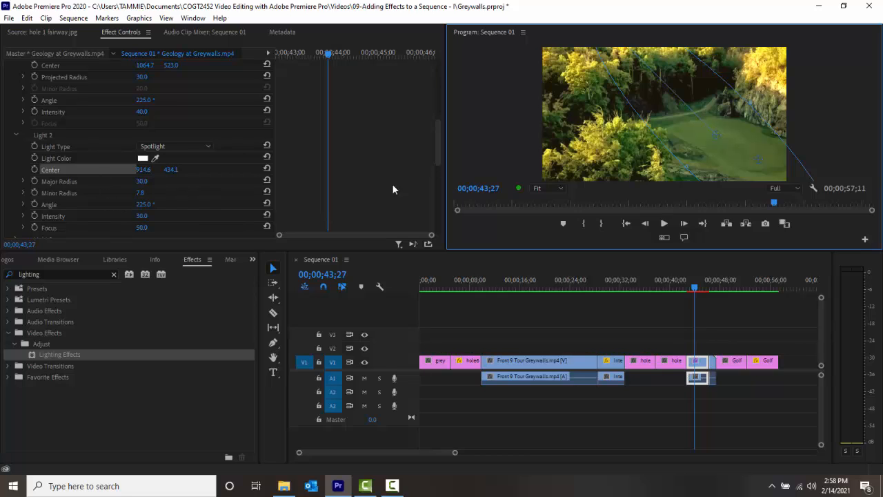
click(142, 182)
text(15)
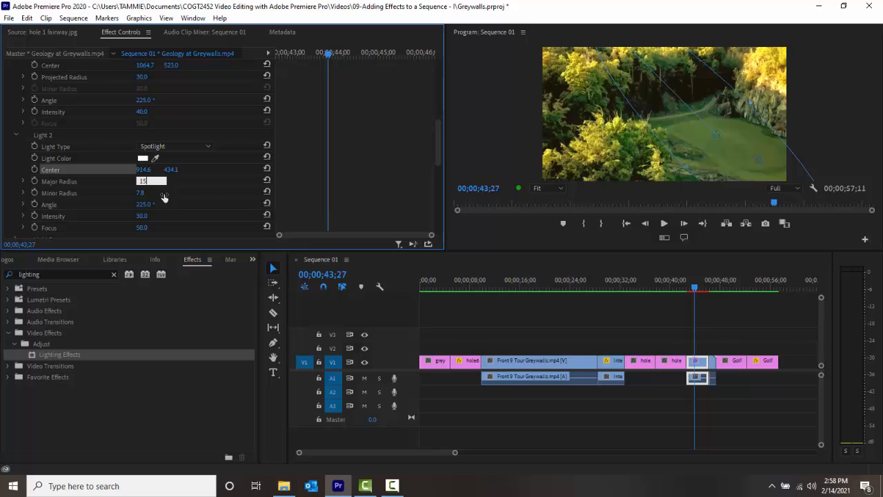
key(Return)
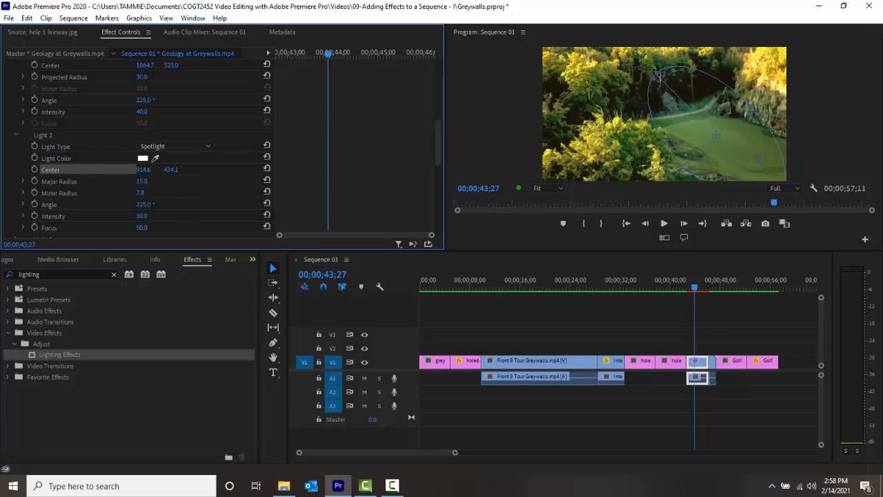
Shrink the Light 2 spotlight in the preview to a circle around the green, with both radii about 7.3
click(657, 78)
drag(657, 78, 687, 112)
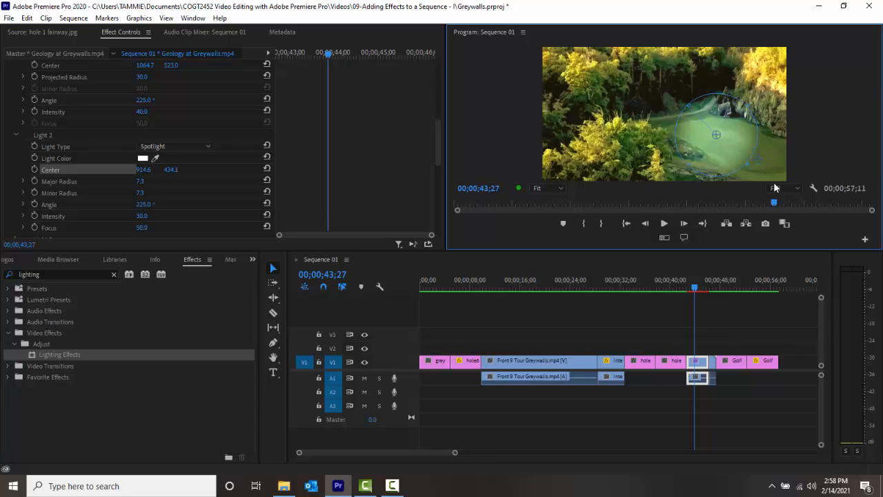
Shift the Light 2 spotlight's center to about 964.0, 451.9 on the green and enlarge its major radius to about 8.6
drag(749, 163, 756, 164)
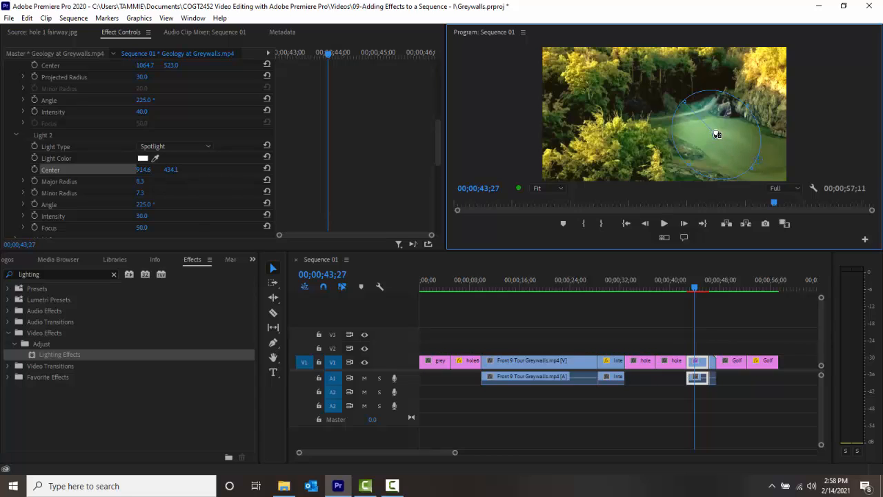
drag(719, 136, 731, 140)
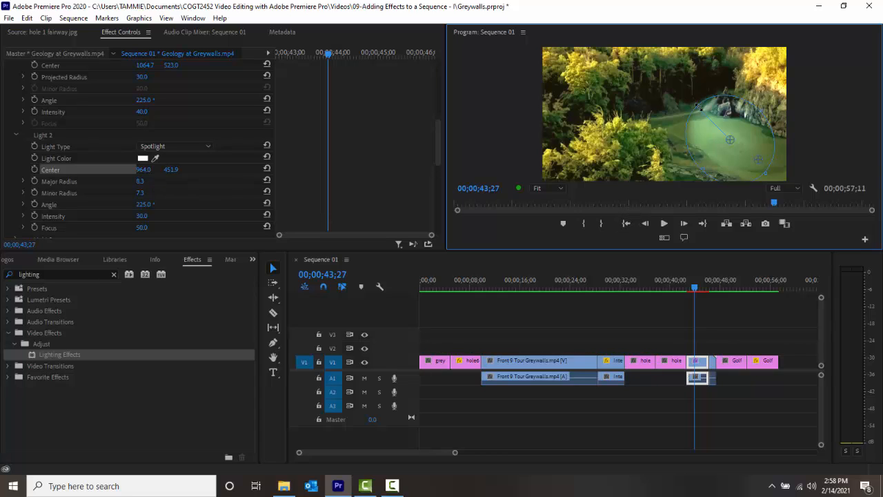
drag(698, 106, 697, 104)
drag(696, 285, 692, 307)
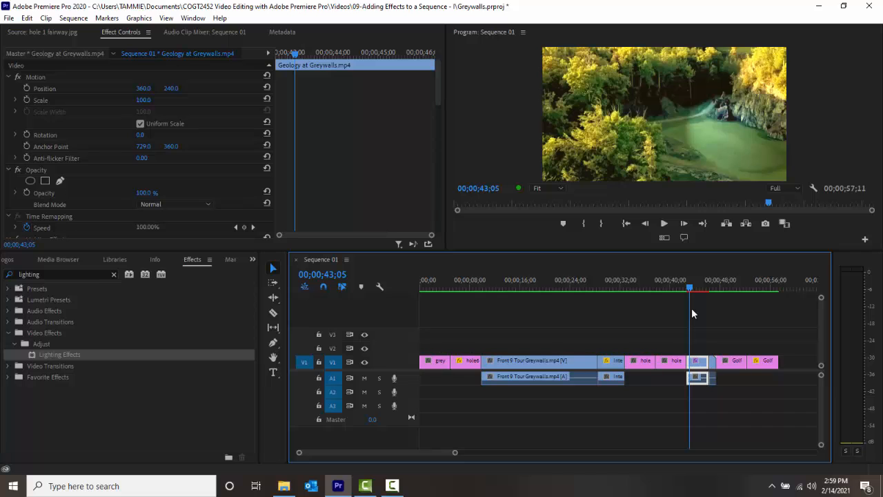
mouse_move(691, 308)
mouse_down()
mouse_move(707, 316)
mouse_move(697, 316)
mouse_up()
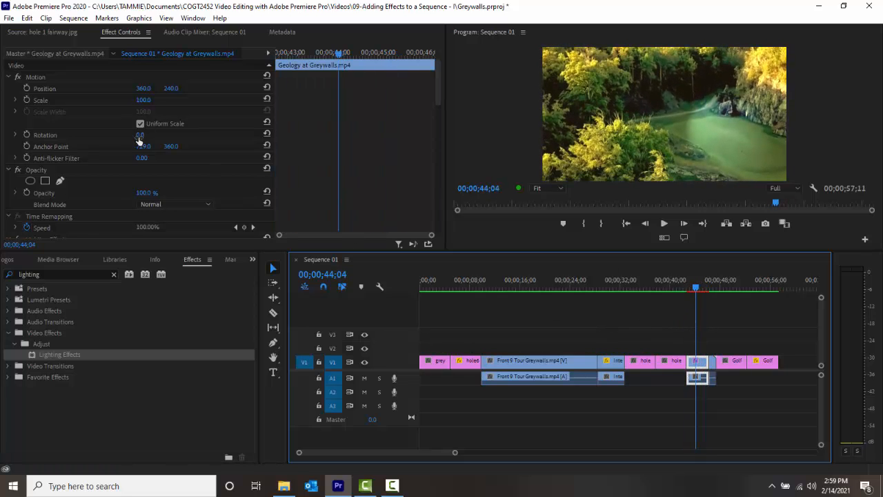
Set the Light 2 spotlight's intensity to 20
scroll(135, 143, down, 5)
scroll(119, 172, down, 6)
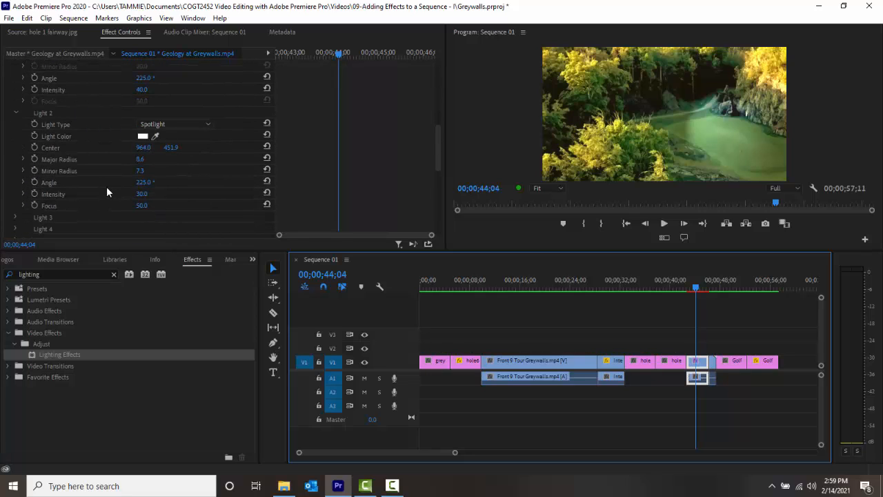
click(141, 194)
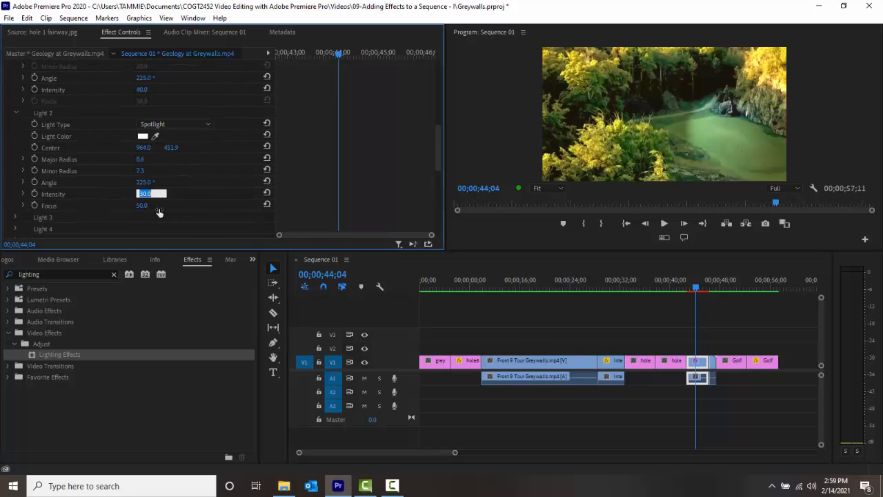
key(Return)
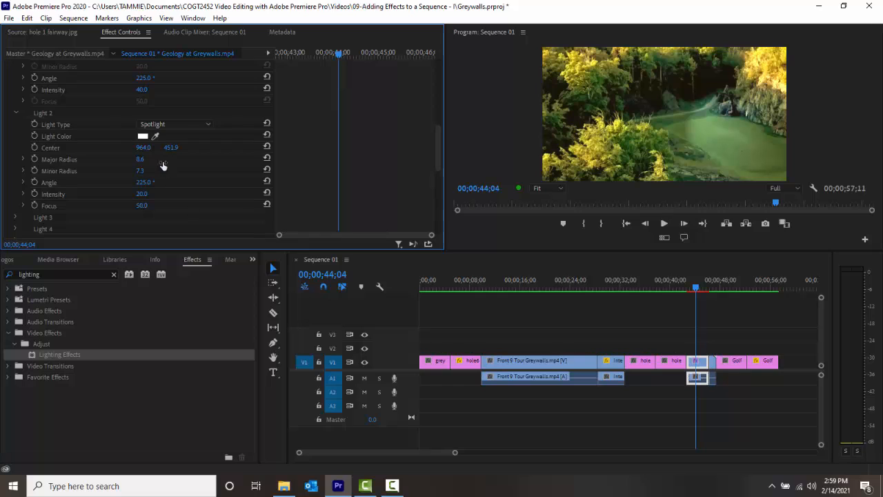
Compare the clip without and with Lighting Effects by disabling the effect, scrubbing through the clip, re-enabling it and scrubbing again
scroll(161, 160, up, 3)
scroll(162, 167, up, 2)
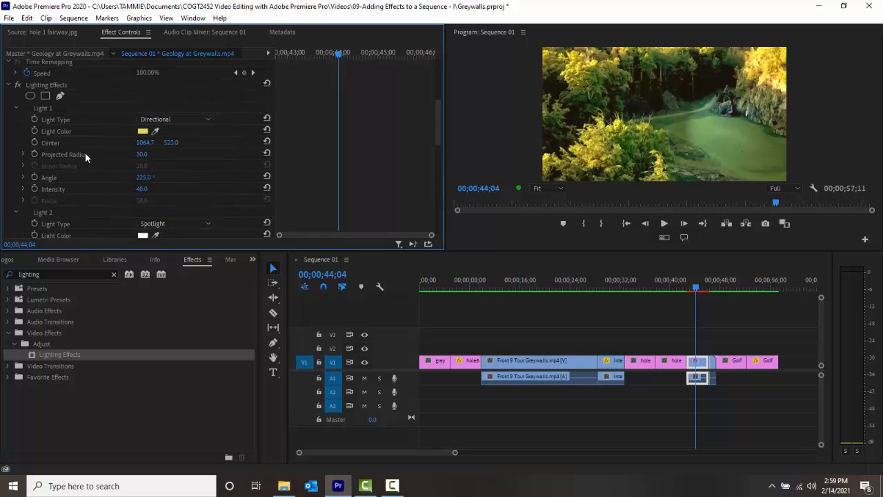
click(19, 85)
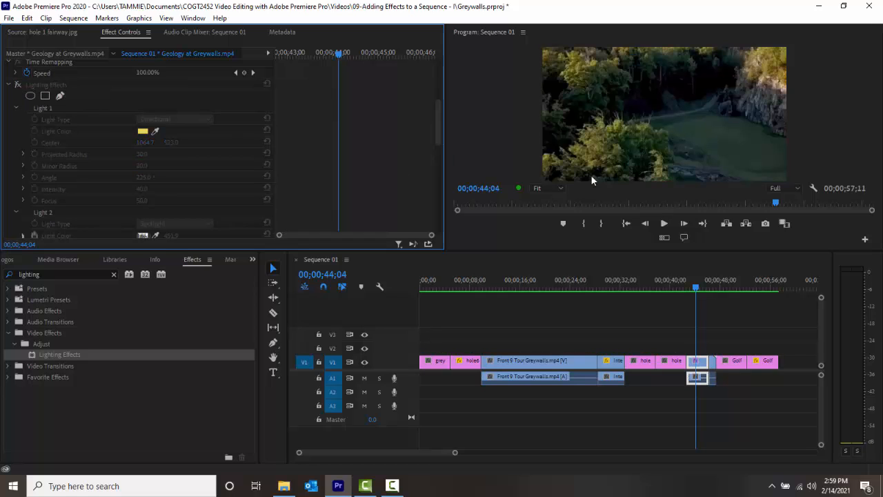
drag(698, 288, 702, 293)
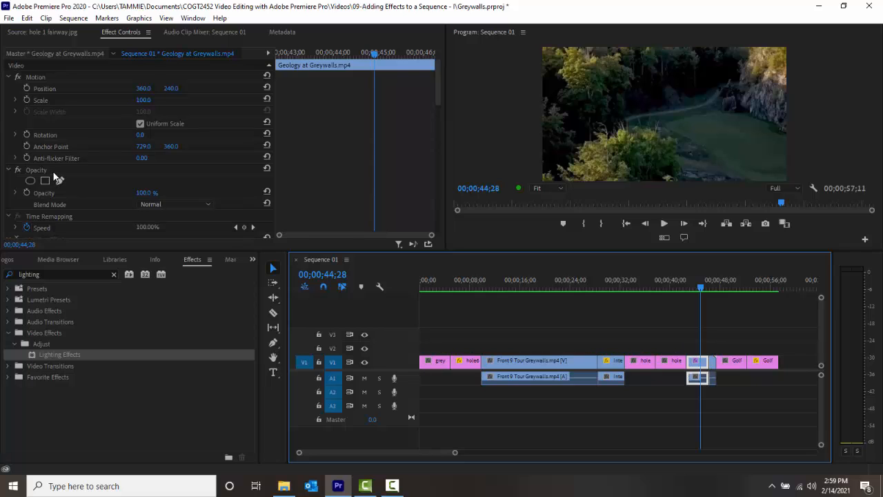
scroll(55, 176, down, 3)
scroll(55, 178, down, 5)
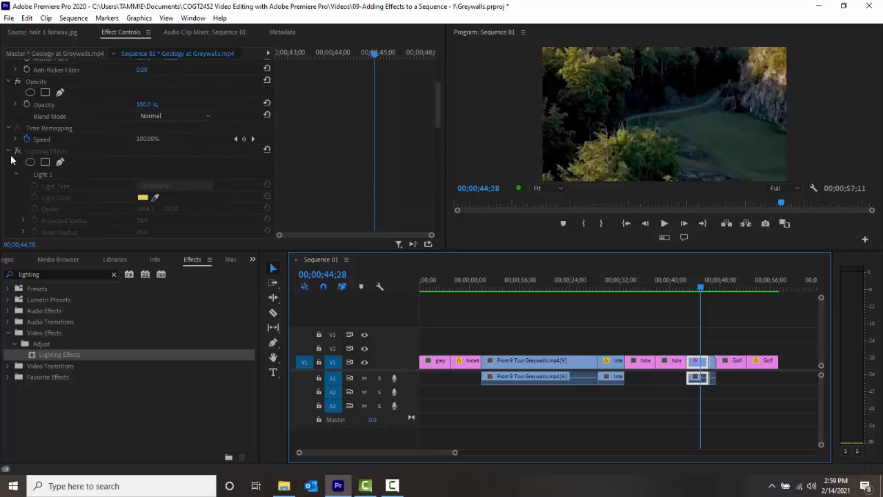
click(17, 151)
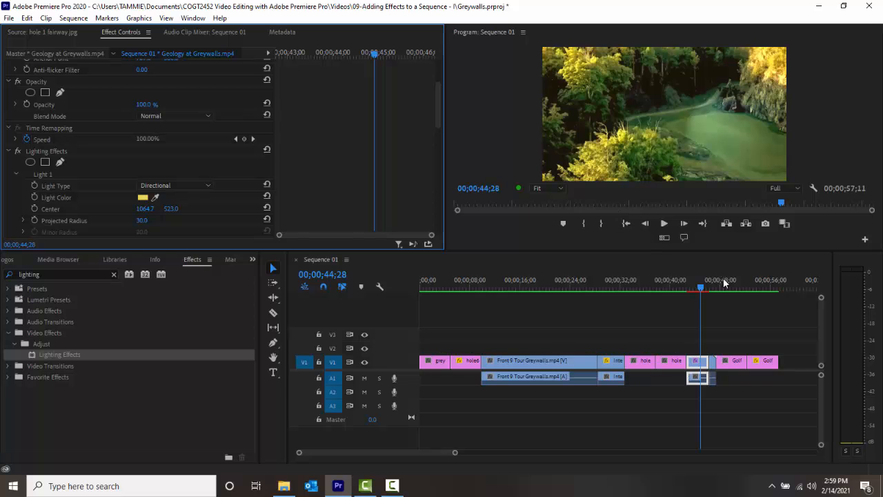
drag(702, 287, 698, 324)
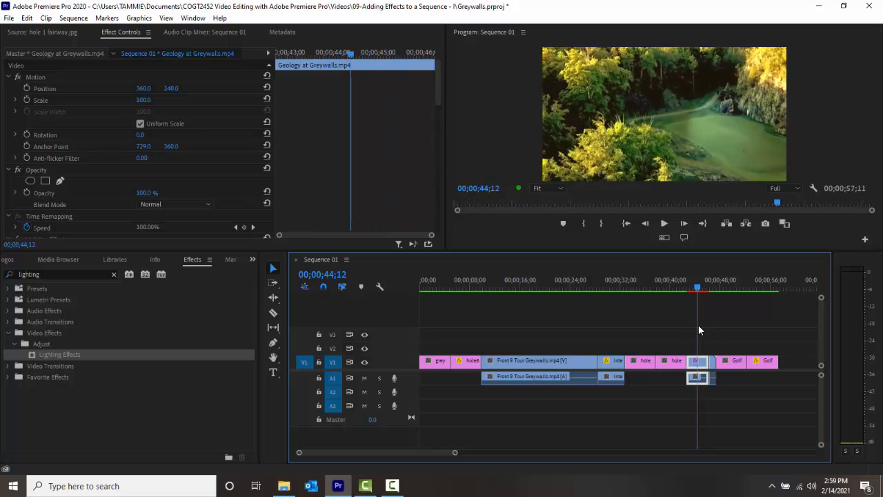